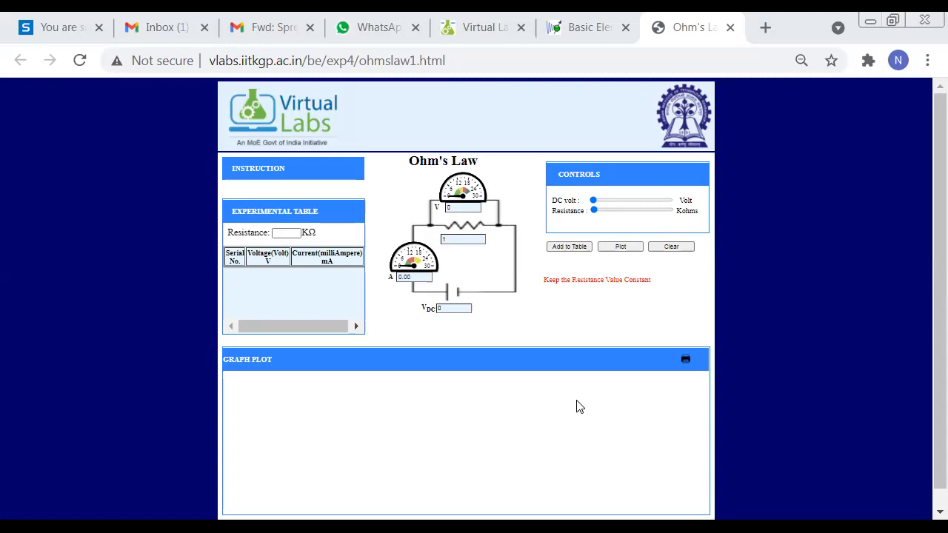
- Display the experiment's instruction list and read the procedure for the Ohm's Law circuit
click(280, 230)
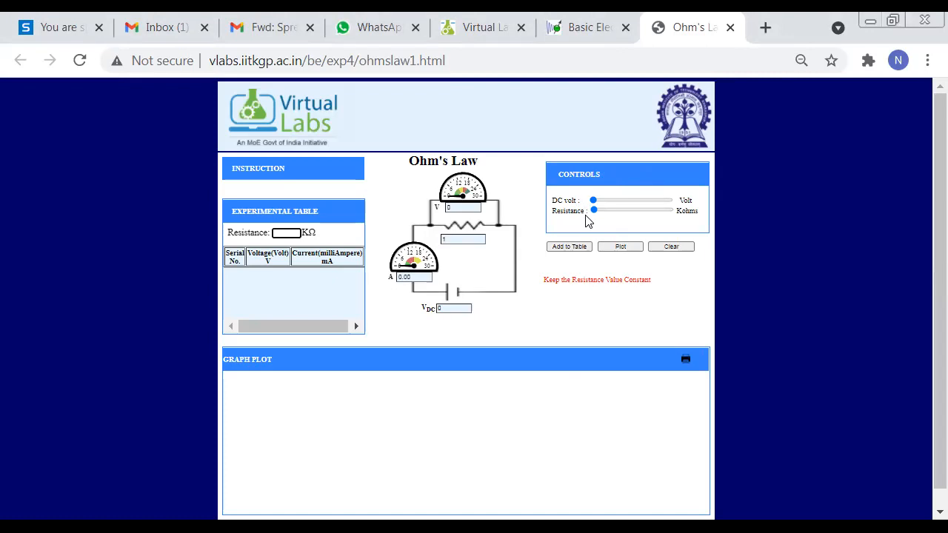
key(ctrl+plus)
key(ctrl+plus)
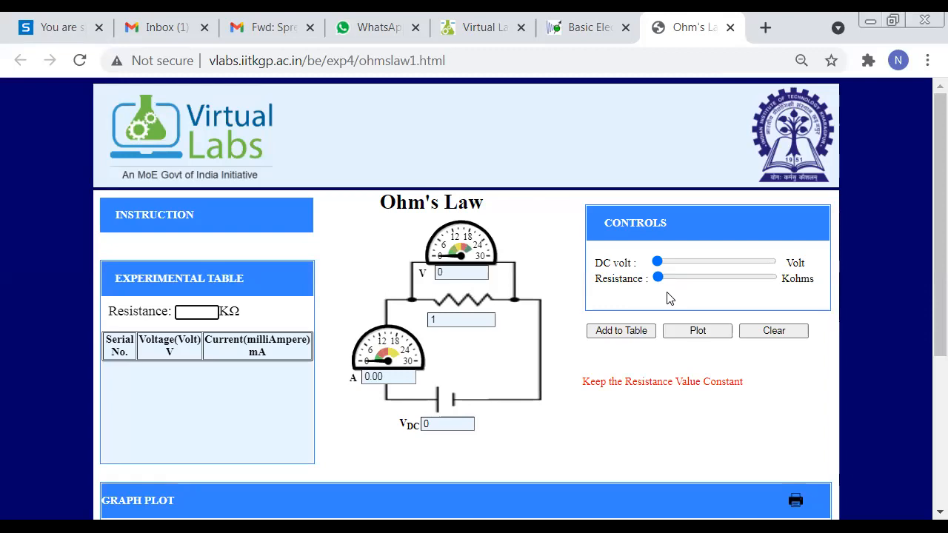
mouse_move(159, 214)
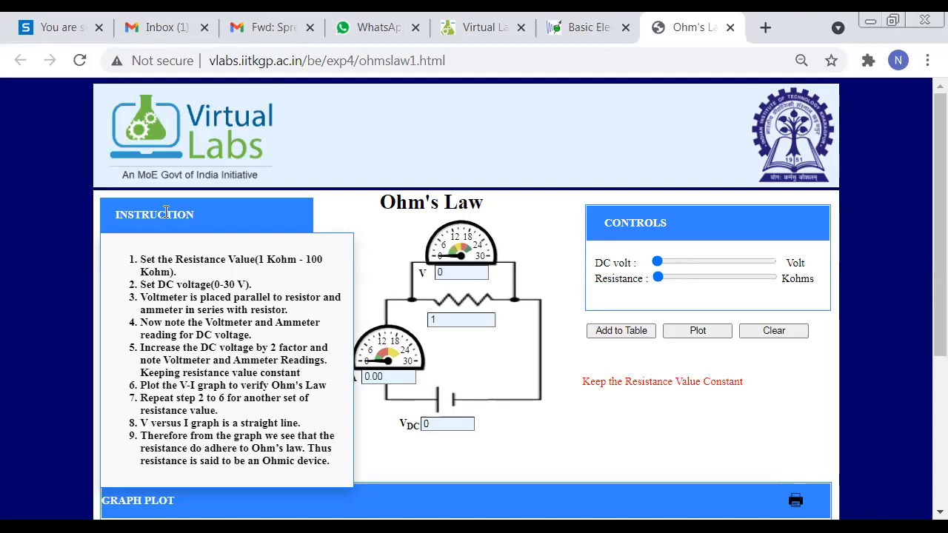
click(234, 225)
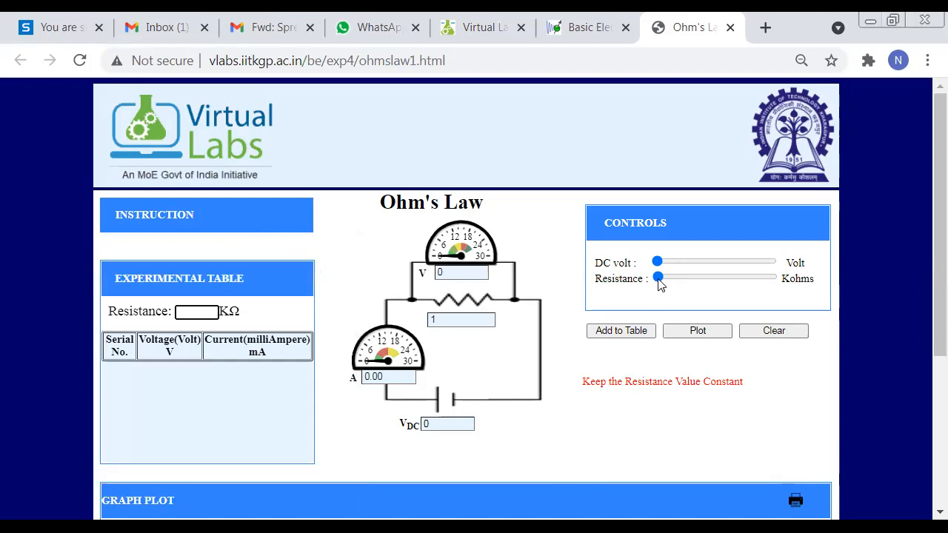
- Try a resistance of 5 kΩ in the circuit and return it to 1 kΩ
drag(658, 281, 664, 281)
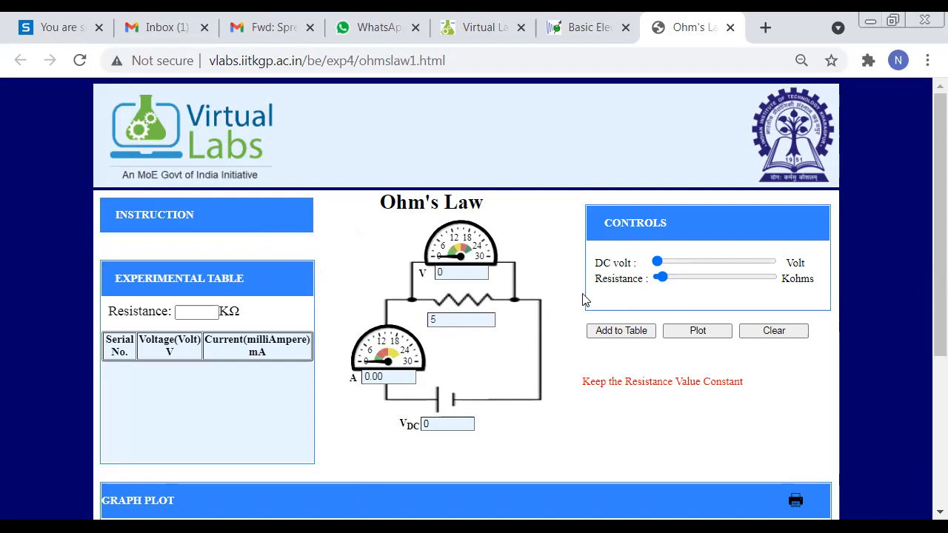
drag(662, 276, 659, 283)
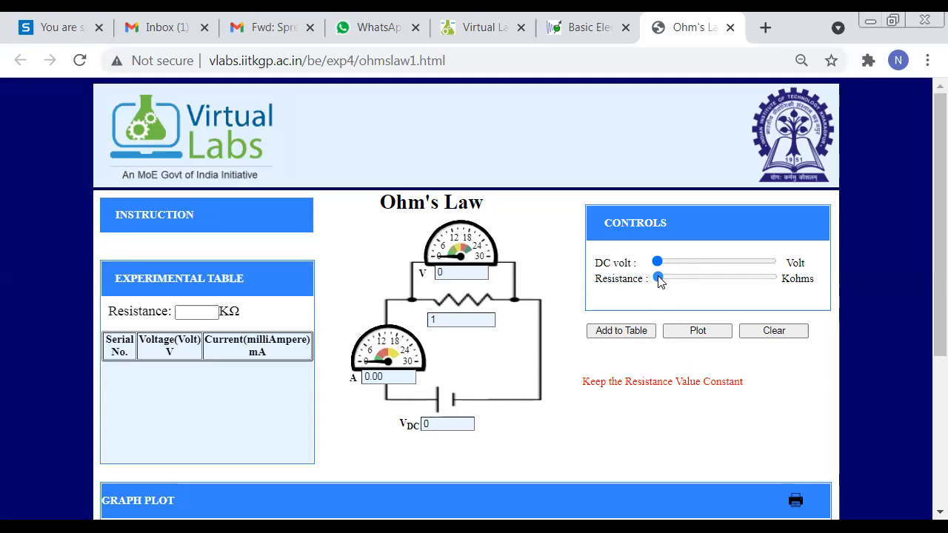
drag(660, 282, 649, 302)
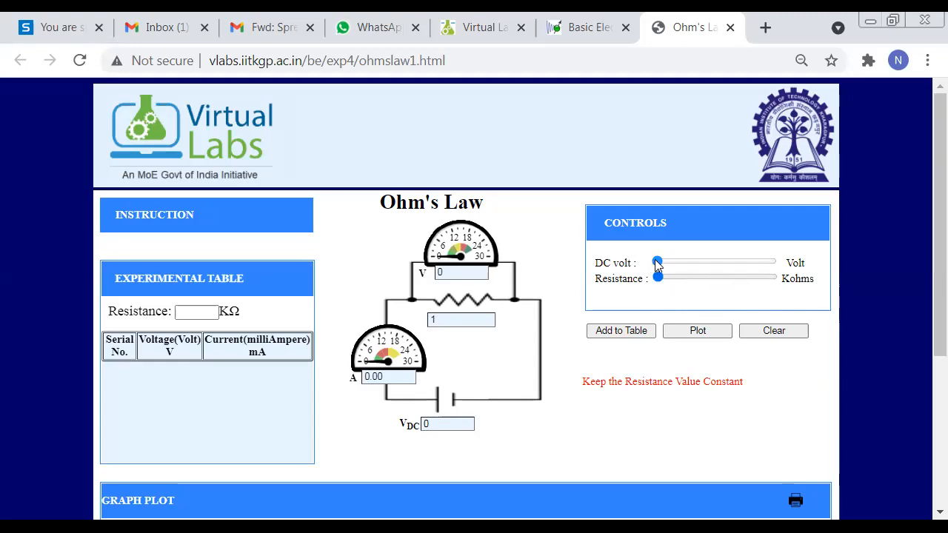
- Sweep the DC voltage through 10 V up to its 30 V maximum and return it to 0 V
drag(657, 265, 695, 263)
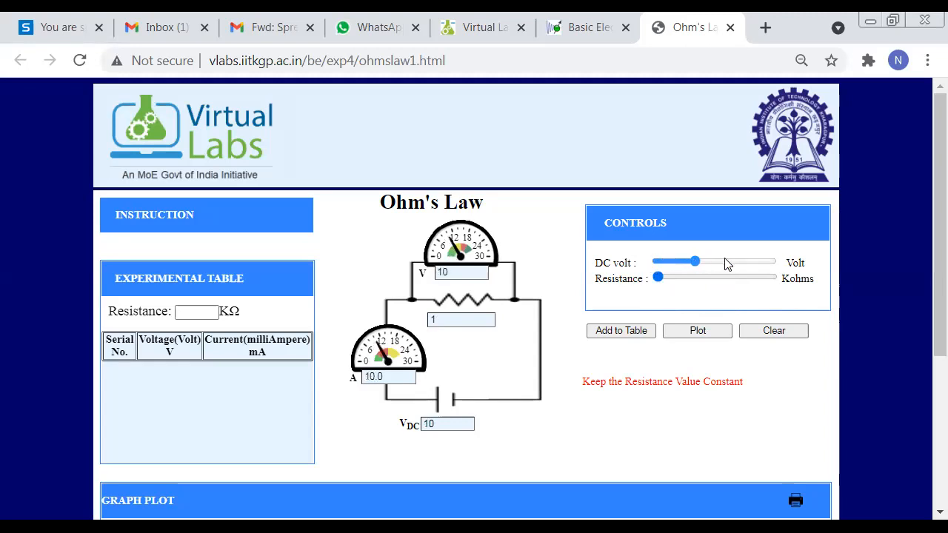
key(End)
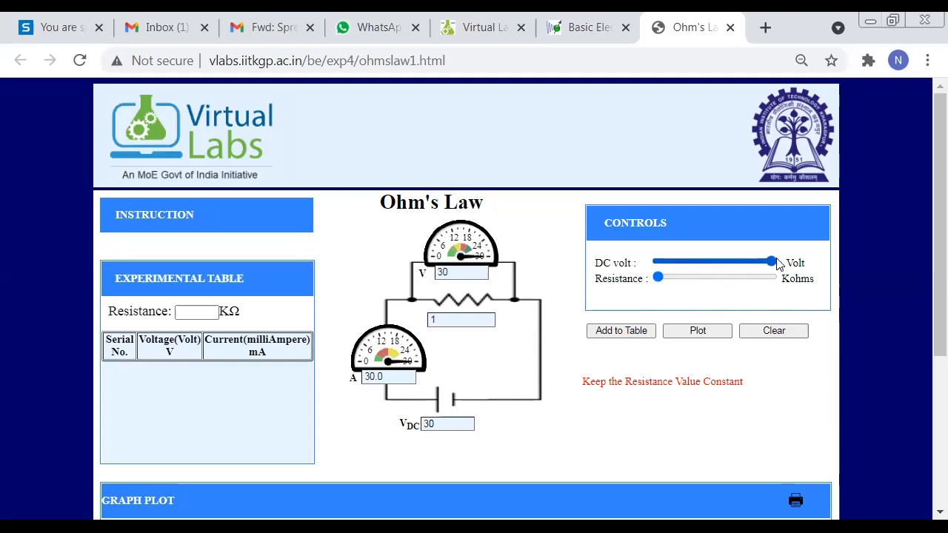
drag(770, 262, 644, 298)
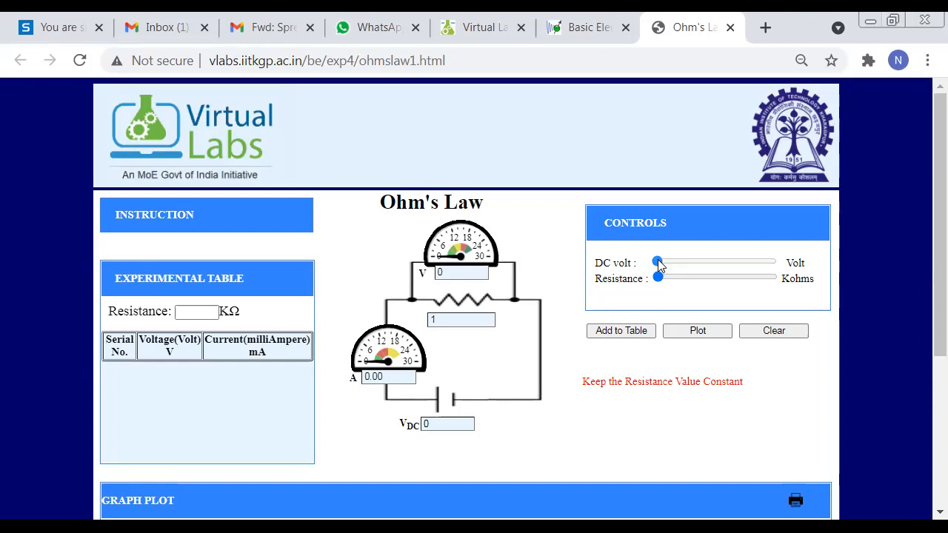
- Record readings in the experimental table at DC voltages of 1 V and 2 V with the resistance at 1 kΩ
drag(658, 265, 660, 269)
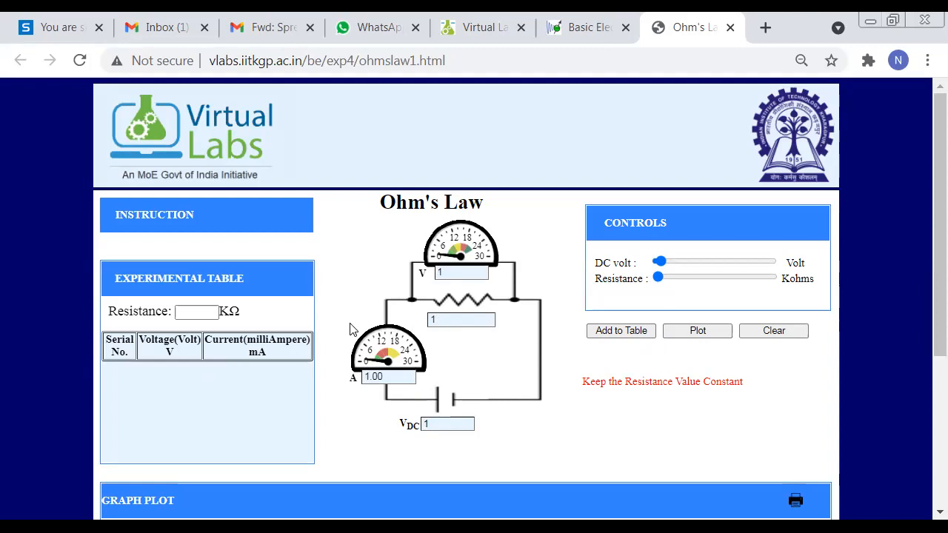
click(210, 311)
click(629, 338)
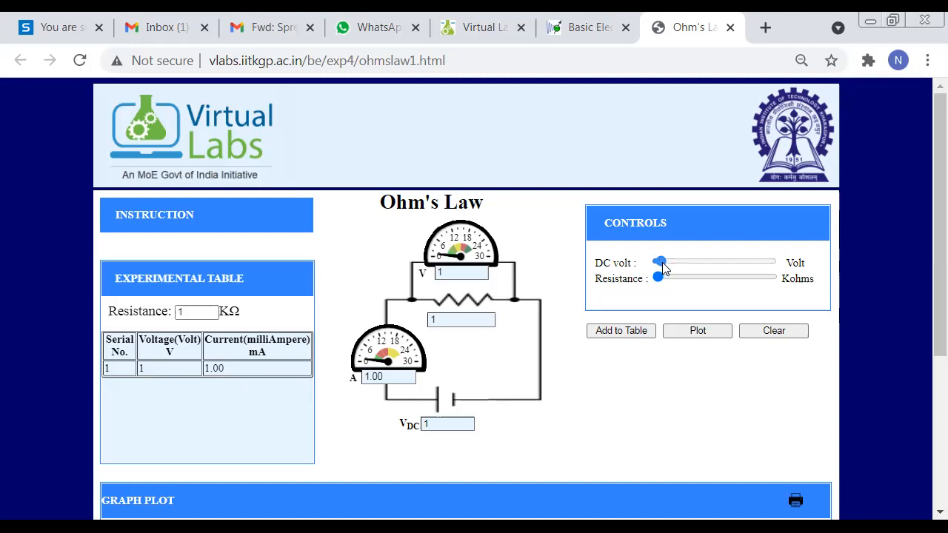
mouse_move(663, 269)
mouse_down()
mouse_move(674, 267)
mouse_move(666, 271)
mouse_up()
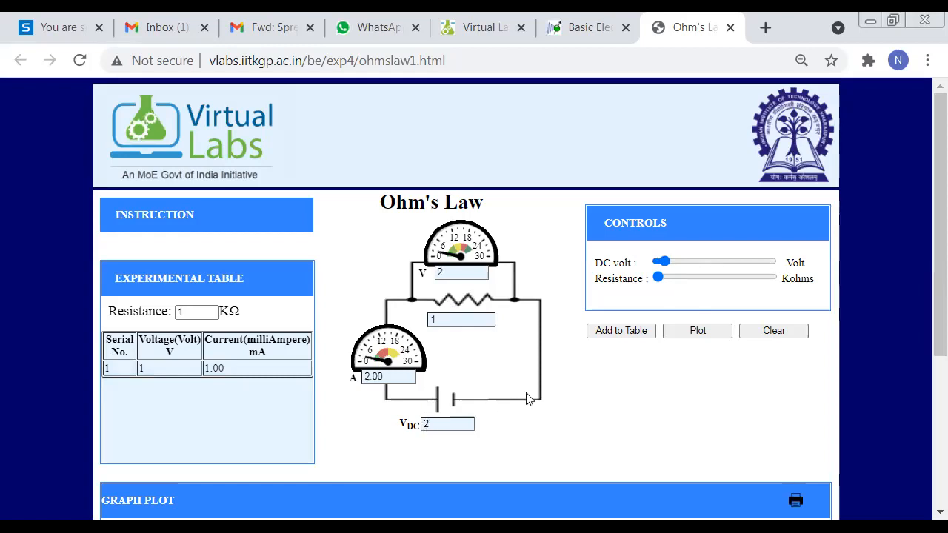
click(629, 335)
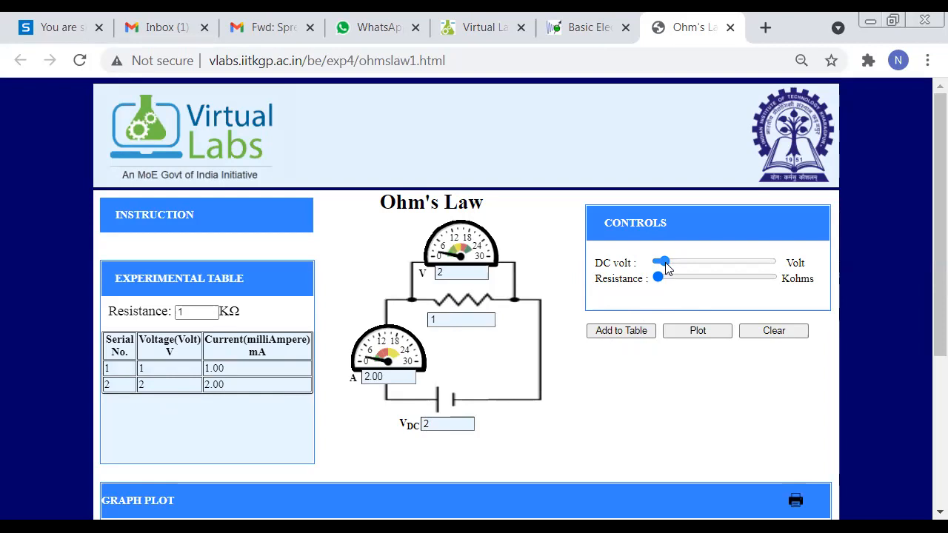
- Add readings at DC voltages of 5 V and 8 V to the experimental table, keeping the resistance at 1 kΩ
drag(666, 268, 677, 268)
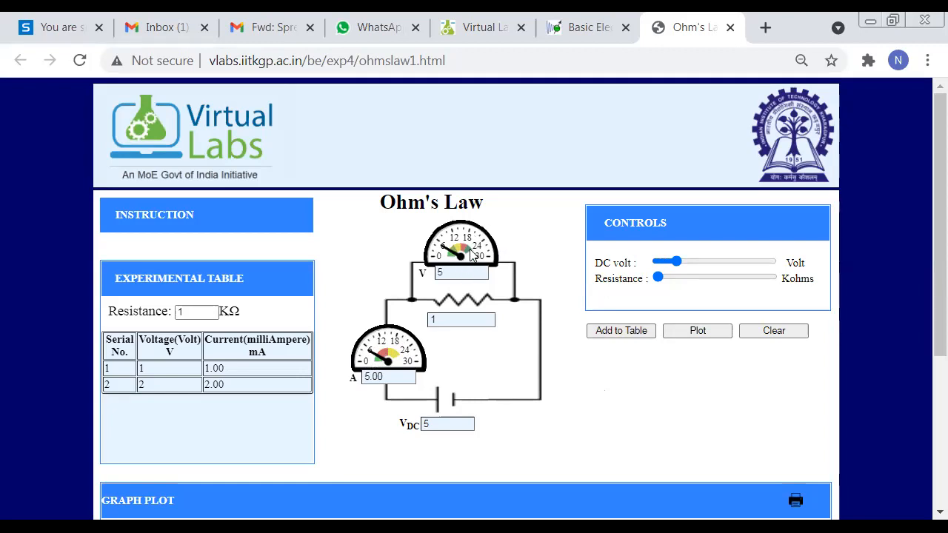
click(609, 331)
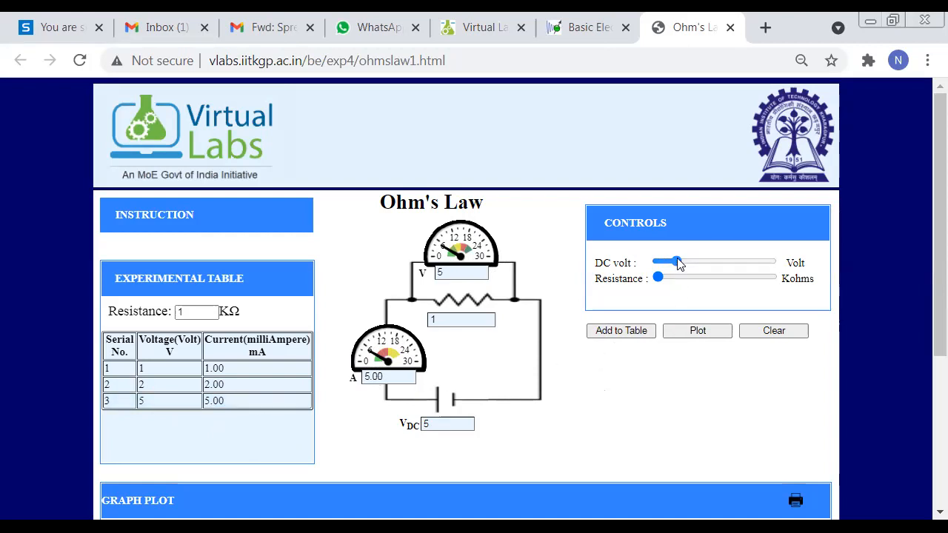
drag(678, 260, 686, 258)
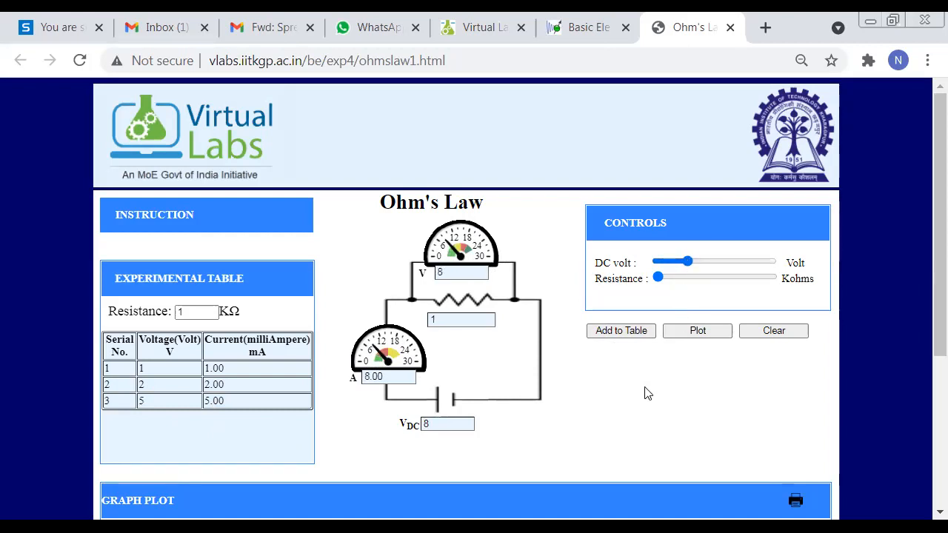
click(646, 335)
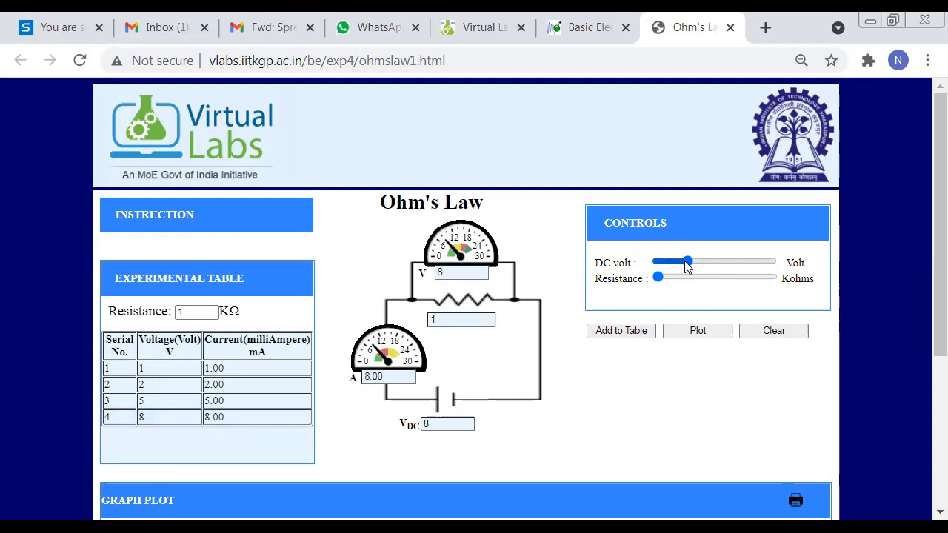
- Add a reading at 15 V to the experimental table and plot the V-I graph from the recorded values
drag(685, 262, 716, 263)
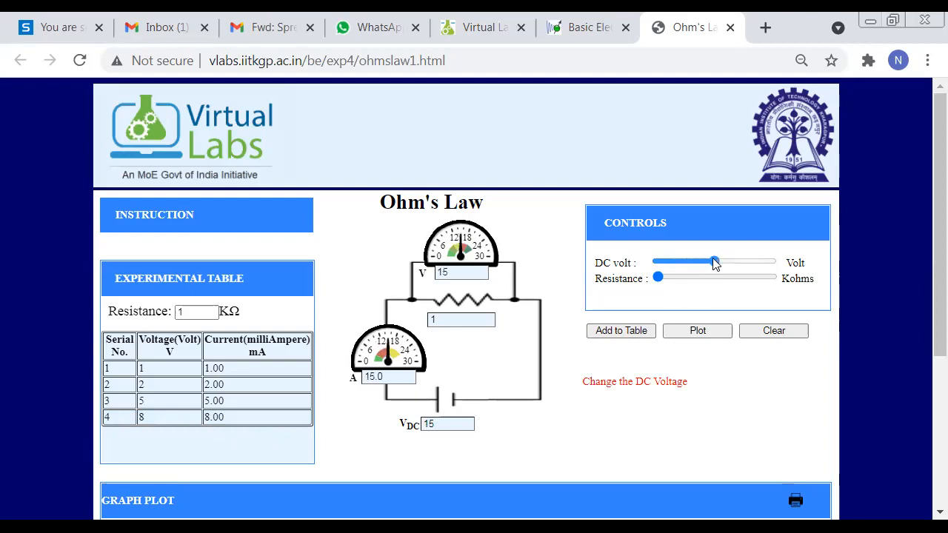
click(638, 335)
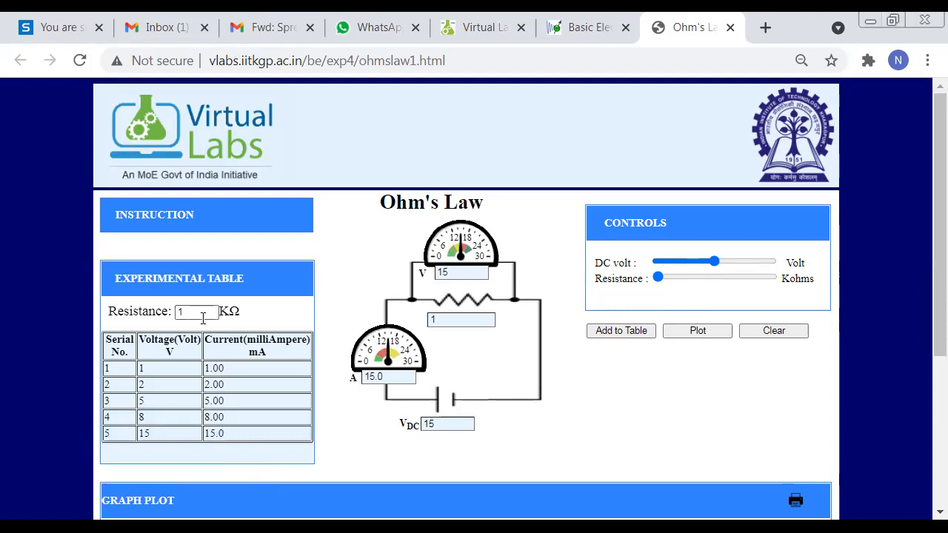
click(693, 341)
scroll(693, 340, down, 3)
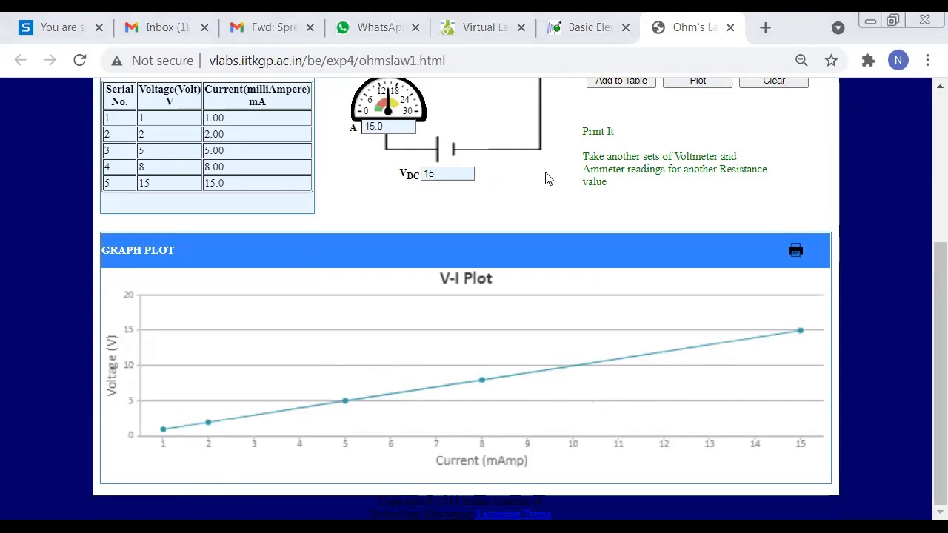
- Handwrite the proportionality V ∝ I in red over the V-I plot, with an upward arrow beside each of V and I
mouse_move(312, 314)
mouse_down()
mouse_move(311, 337)
mouse_move(343, 311)
mouse_up()
mouse_move(397, 296)
mouse_down()
mouse_move(380, 314)
mouse_move(419, 339)
mouse_up()
mouse_move(443, 305)
mouse_down()
mouse_move(442, 340)
mouse_move(455, 343)
mouse_up()
drag(435, 305, 458, 305)
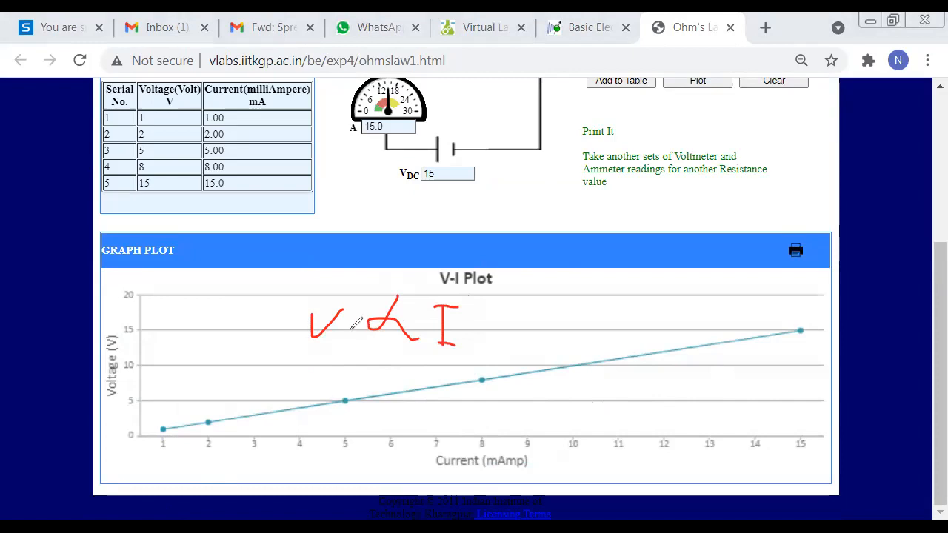
drag(500, 291, 491, 351)
mouse_move(481, 305)
mouse_down()
mouse_move(498, 291)
mouse_move(512, 338)
mouse_up()
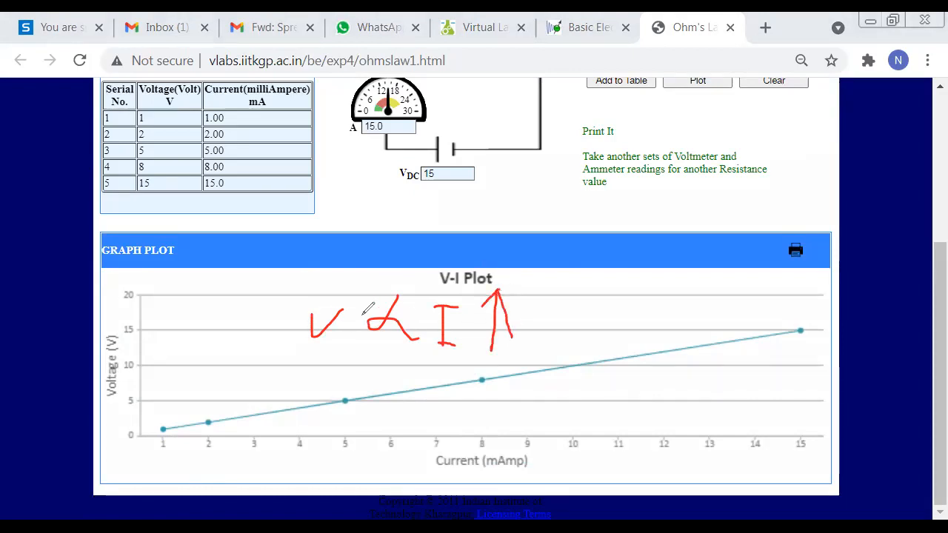
drag(369, 269, 350, 347)
mouse_move(347, 290)
mouse_down()
mouse_move(362, 269)
mouse_move(375, 298)
mouse_up()
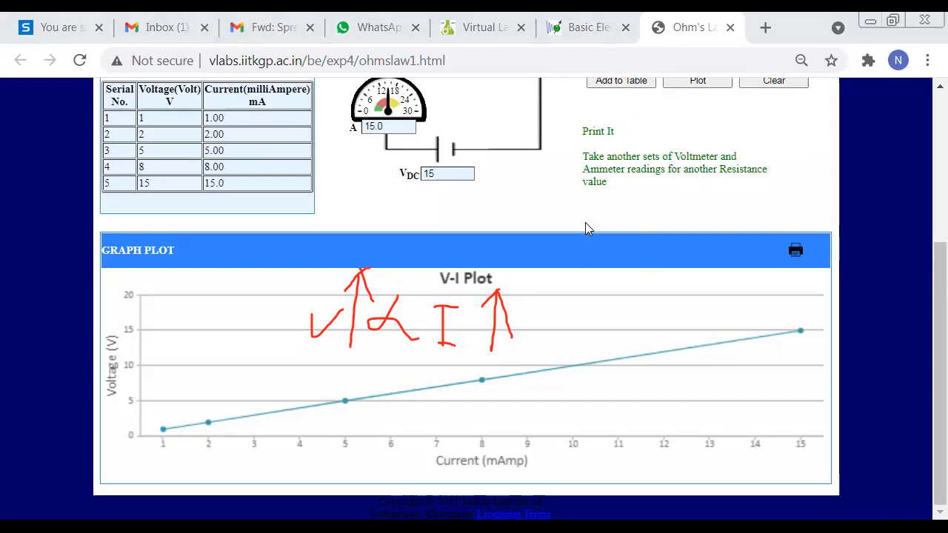
- Erase the proportionality annotation and handwrite the formula V/I = R in red below the circuit diagram
scroll(585, 222, up, 3)
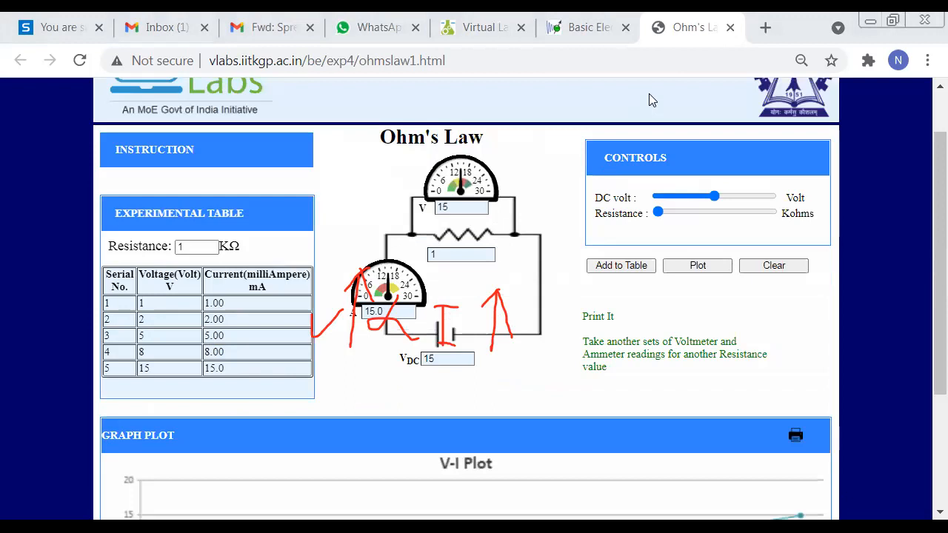
mouse_move(425, 321)
mouse_down()
mouse_move(434, 326)
mouse_move(355, 305)
mouse_move(359, 274)
mouse_move(523, 304)
mouse_move(452, 299)
mouse_up()
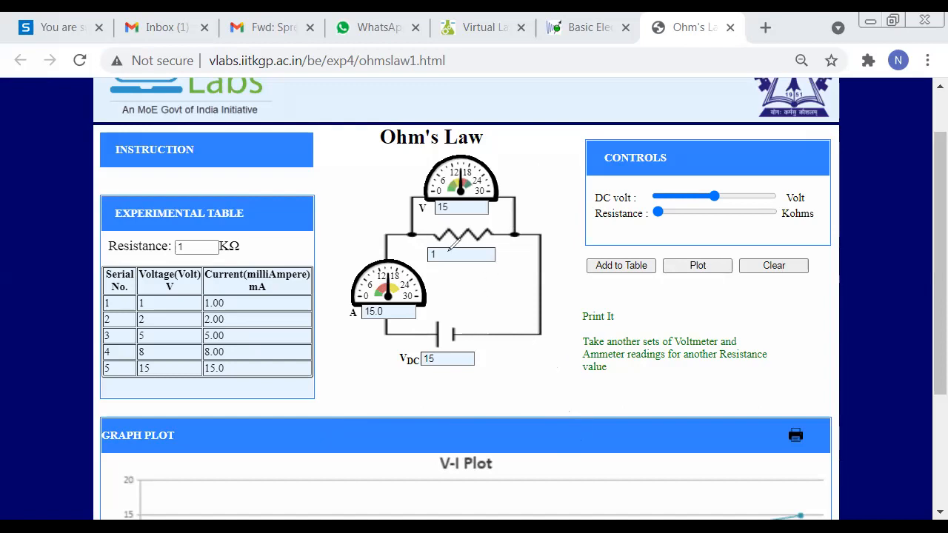
click(543, 370)
mouse_move(524, 405)
mouse_down()
mouse_move(596, 404)
mouse_move(592, 420)
mouse_move(565, 419)
mouse_move(613, 394)
mouse_move(661, 403)
mouse_up()
drag(654, 386, 685, 384)
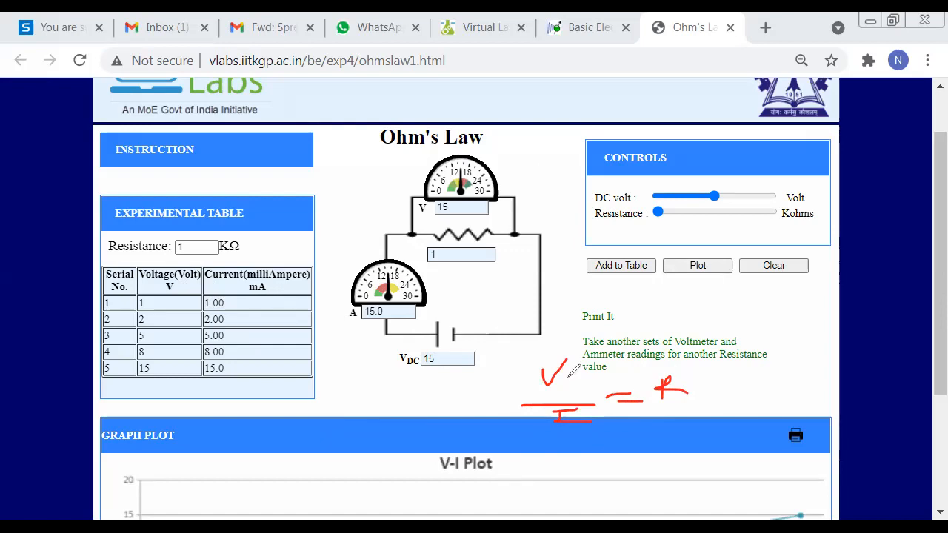
- Handwrite the V/I ratio in red beside each of the five rows of the experimental table
drag(295, 298, 310, 307)
mouse_move(293, 315)
mouse_down()
mouse_move(300, 320)
mouse_move(291, 326)
mouse_move(310, 326)
mouse_up()
drag(287, 334, 286, 346)
drag(286, 352, 290, 382)
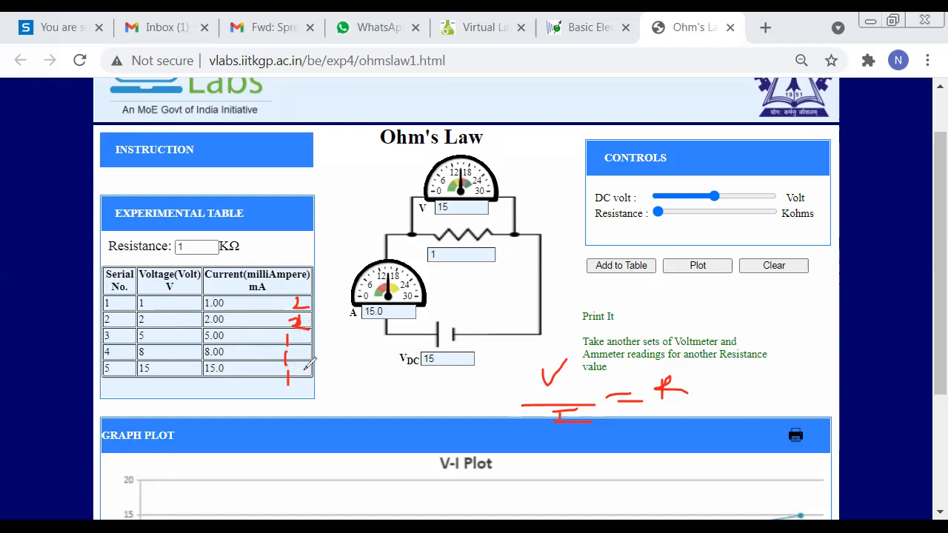
- Box the last row's handwritten ratio with an arrow to the table's Resistance value, and circle R in the formula
mouse_move(296, 364)
mouse_down()
mouse_move(280, 375)
mouse_move(309, 394)
mouse_move(303, 363)
mouse_move(259, 346)
mouse_move(219, 238)
mouse_move(195, 233)
mouse_move(183, 245)
mouse_move(215, 255)
mouse_up()
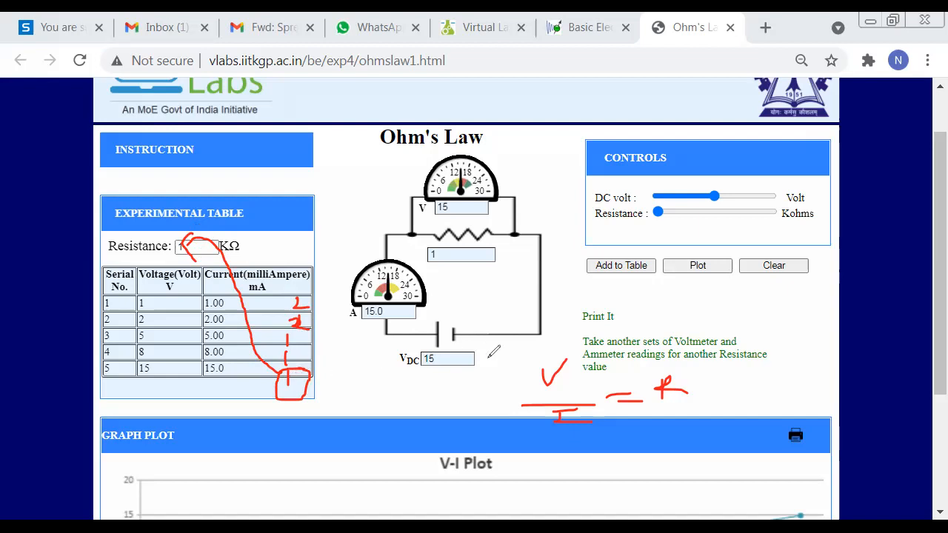
drag(541, 359, 548, 384)
mouse_move(705, 378)
mouse_down()
mouse_move(670, 365)
mouse_move(700, 396)
mouse_move(700, 370)
mouse_up()
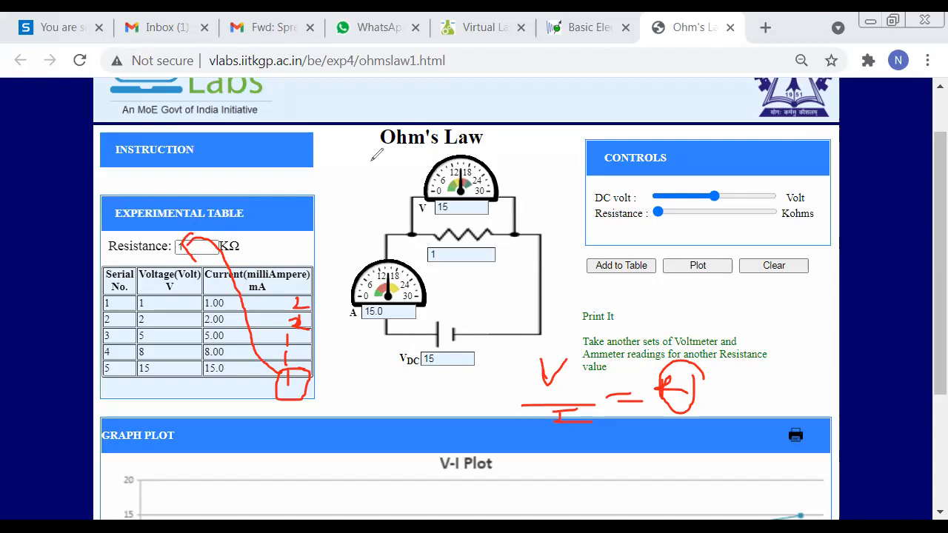
- Review the V-I plot and erase all the red handwritten annotations from the page
scroll(712, 296, down, 3)
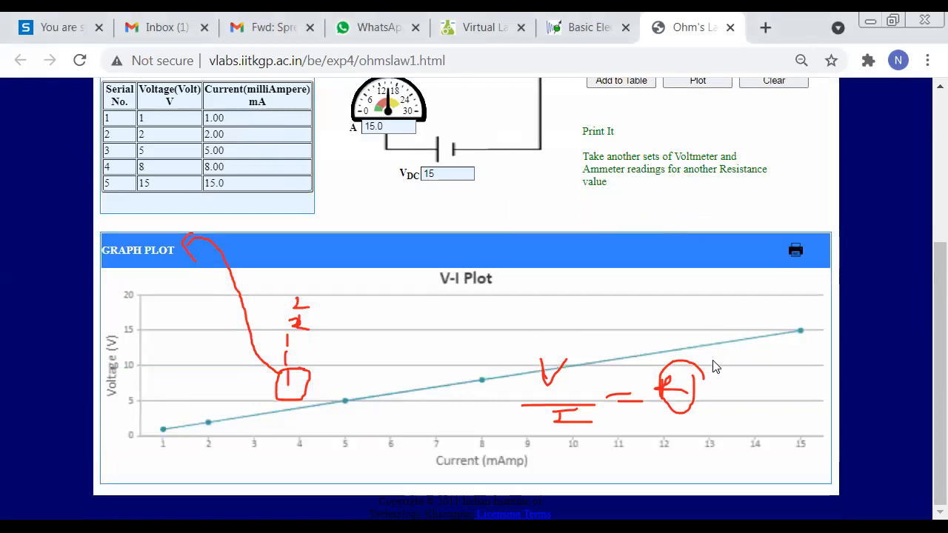
click(454, 146)
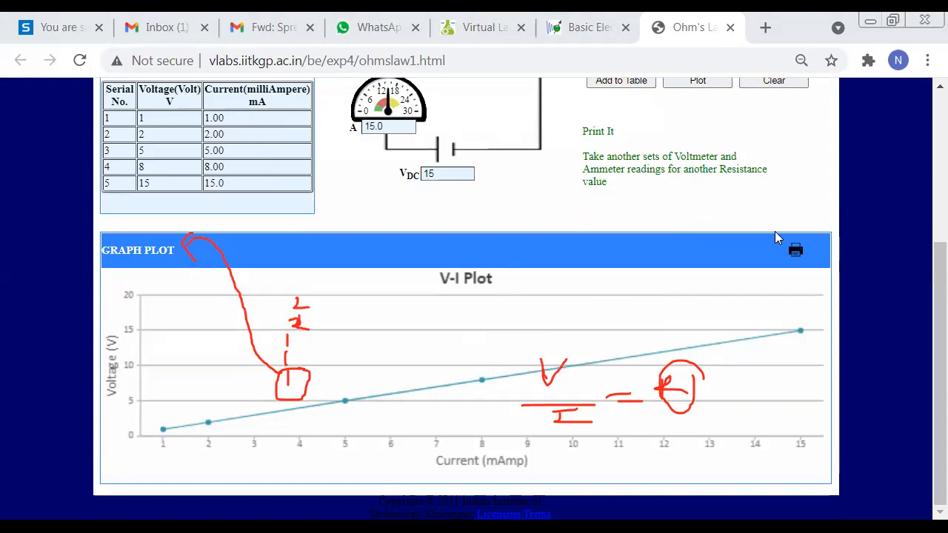
scroll(738, 222, up, 4)
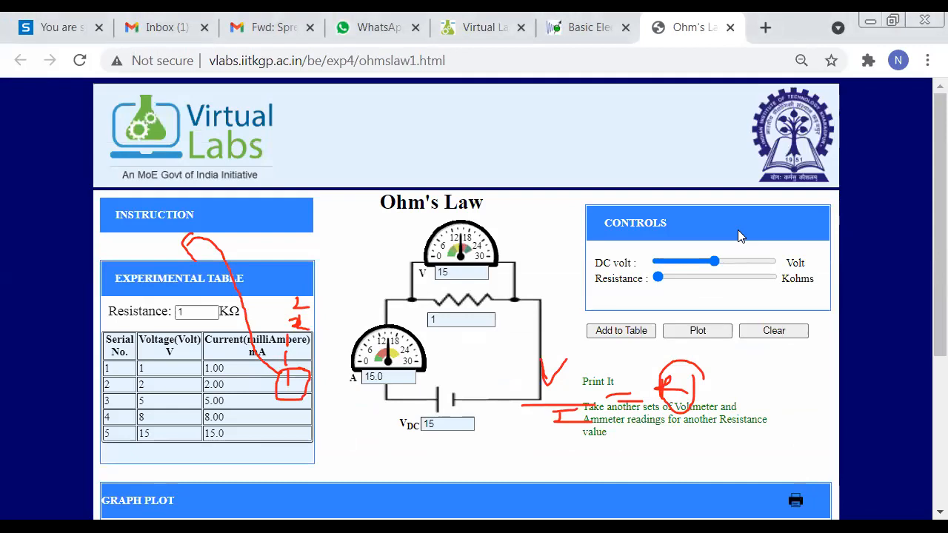
click(372, 114)
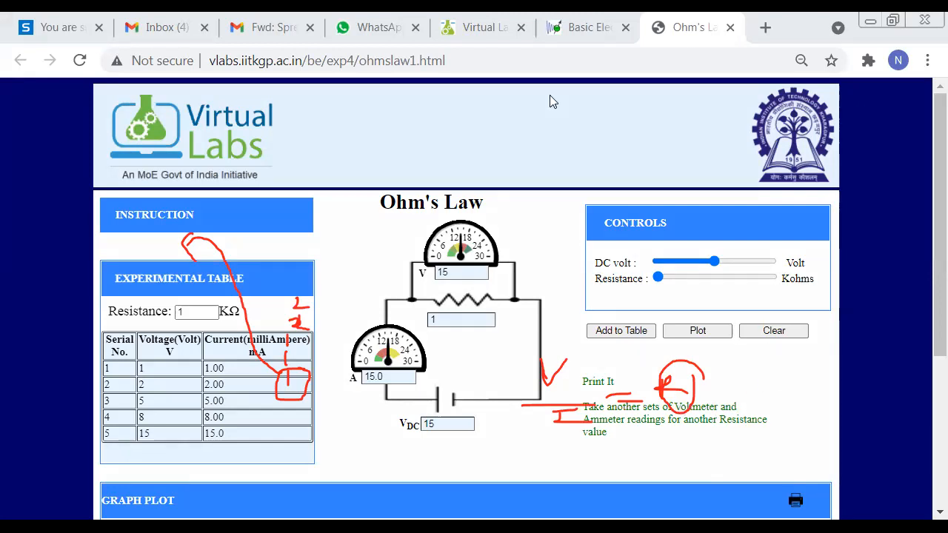
mouse_move(671, 363)
mouse_down()
mouse_move(607, 419)
mouse_move(336, 387)
mouse_move(247, 362)
mouse_move(266, 280)
mouse_move(233, 243)
mouse_up()
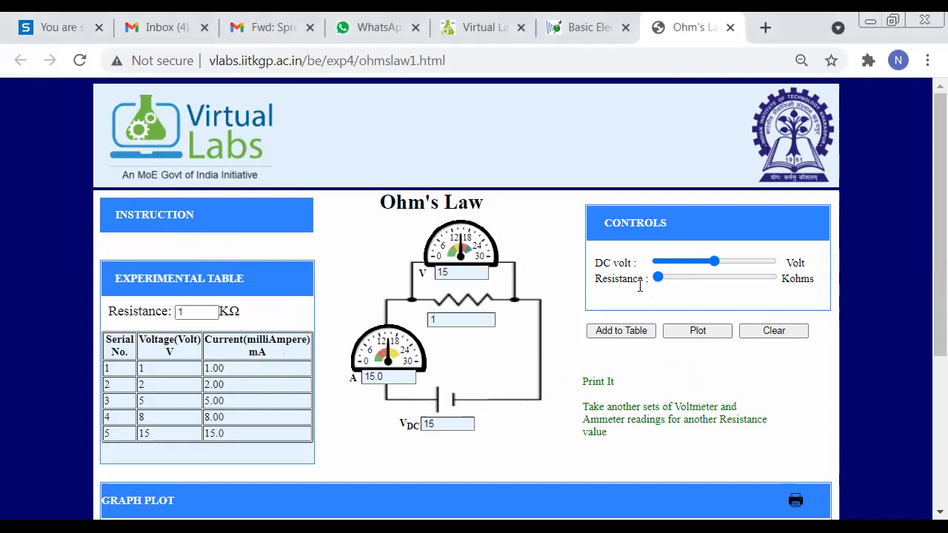
- Clear the five recorded readings and reset the Ohm's Law circuit values
scroll(772, 339, down, 3)
scroll(691, 311, up, 3)
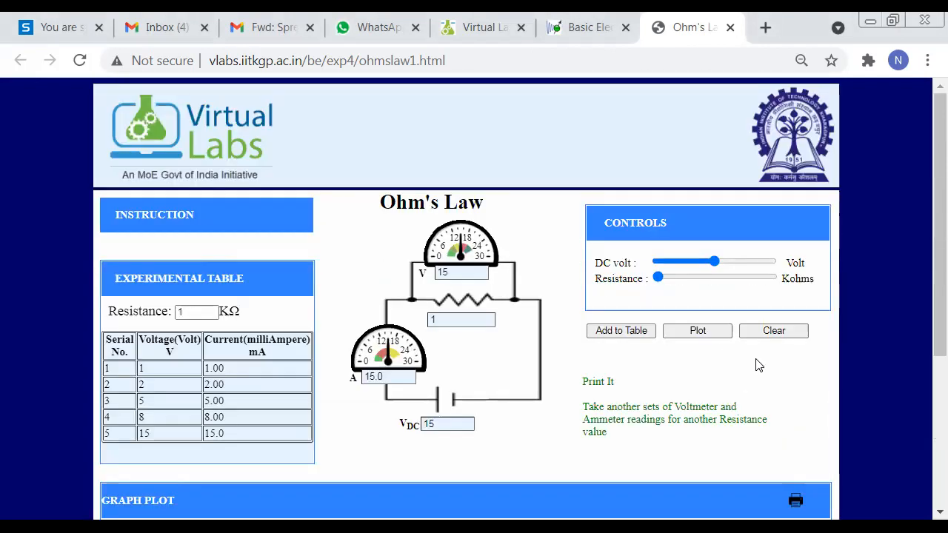
click(770, 335)
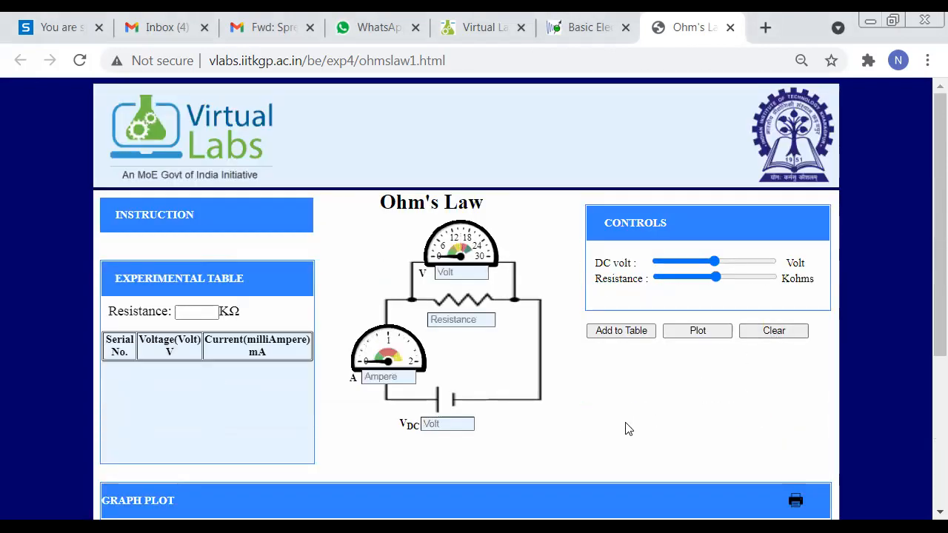
drag(717, 277, 646, 289)
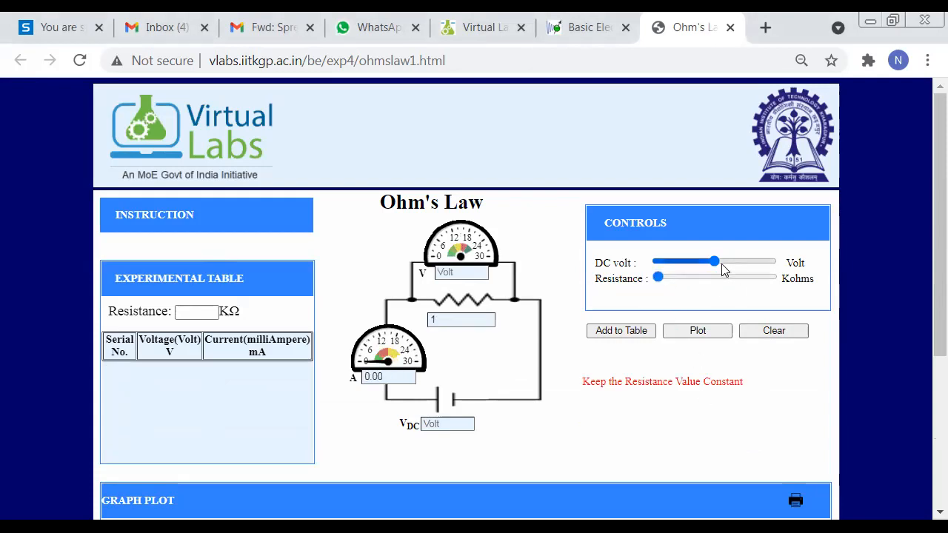
drag(722, 265, 666, 271)
click(768, 333)
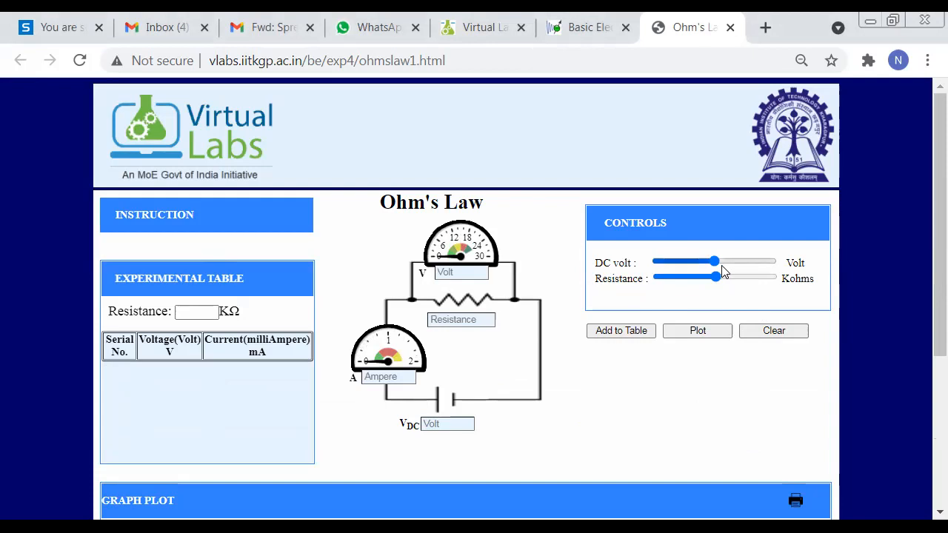
- Set the resistance to 1 kΩ and the DC voltage to 10 V, and add the reading to the experimental table
click(650, 264)
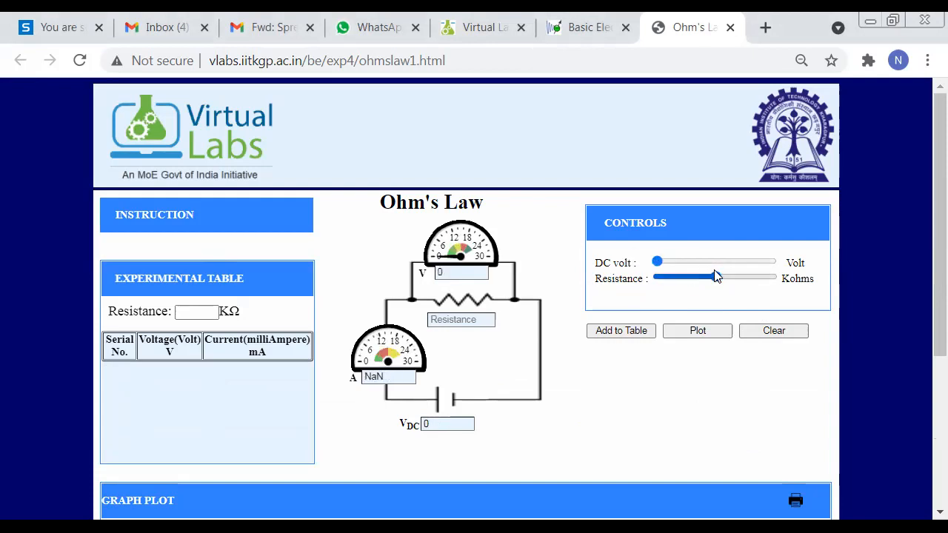
drag(713, 280, 655, 281)
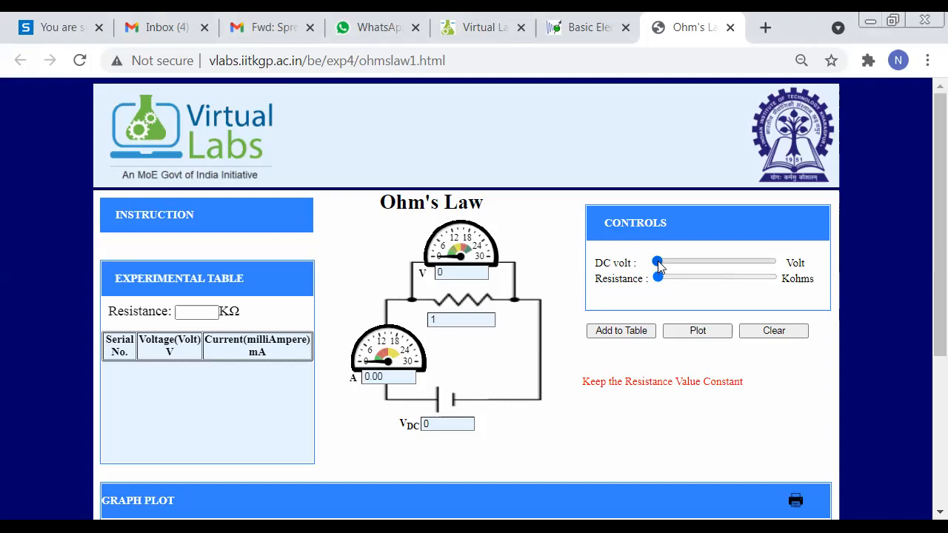
drag(659, 263, 695, 264)
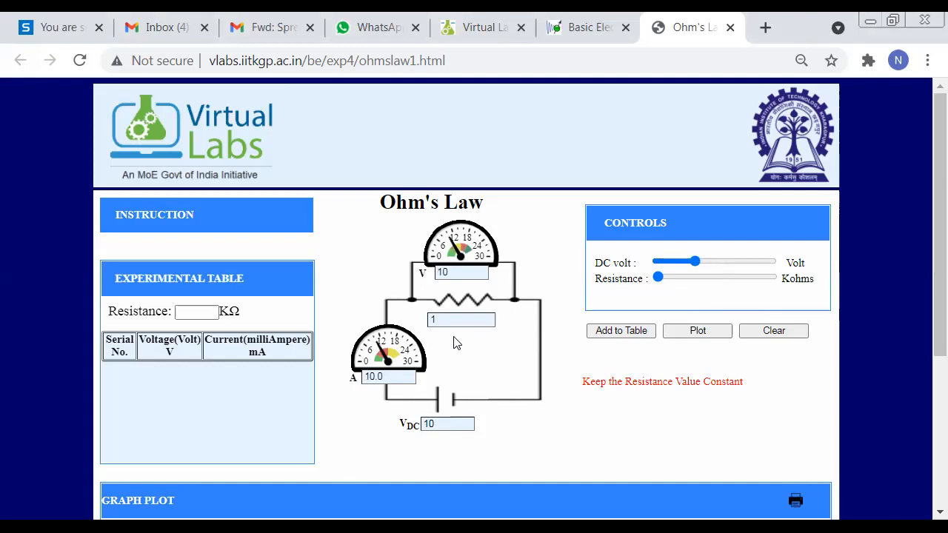
click(630, 332)
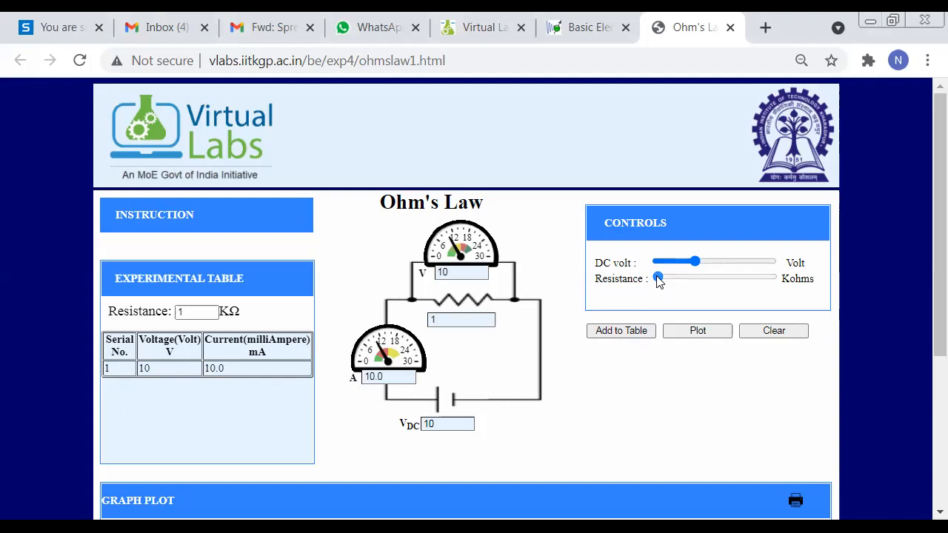
- Set the resistance to 5 kΩ and try to add the reading at 10 V to the experimental table
drag(656, 274, 664, 281)
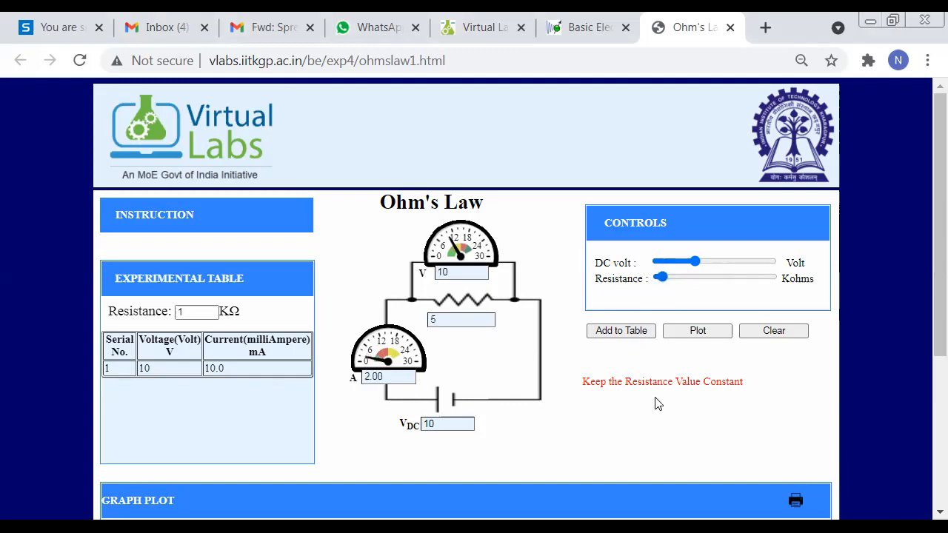
click(635, 338)
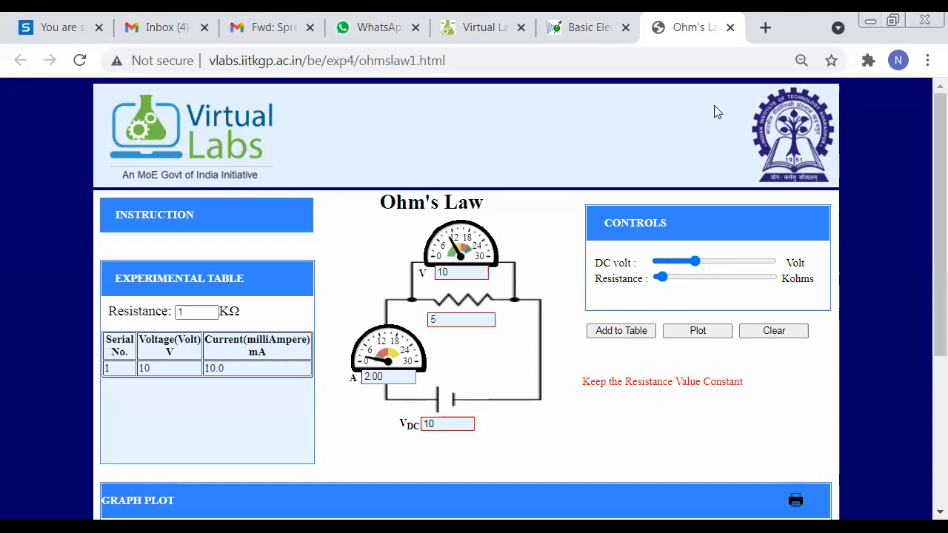
- Open the procedure of the Ohms Law experiment on its Basic Electronics Virtual Laboratory page
click(589, 22)
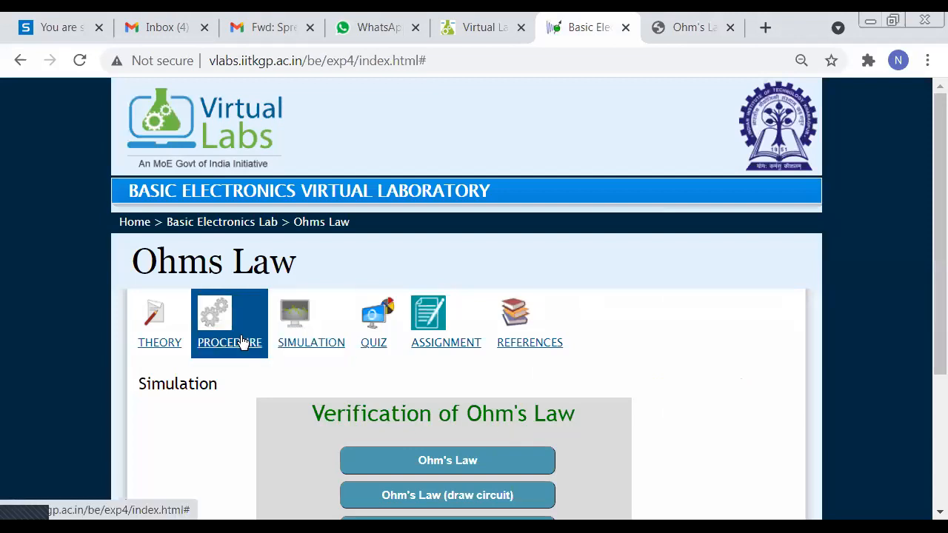
click(241, 340)
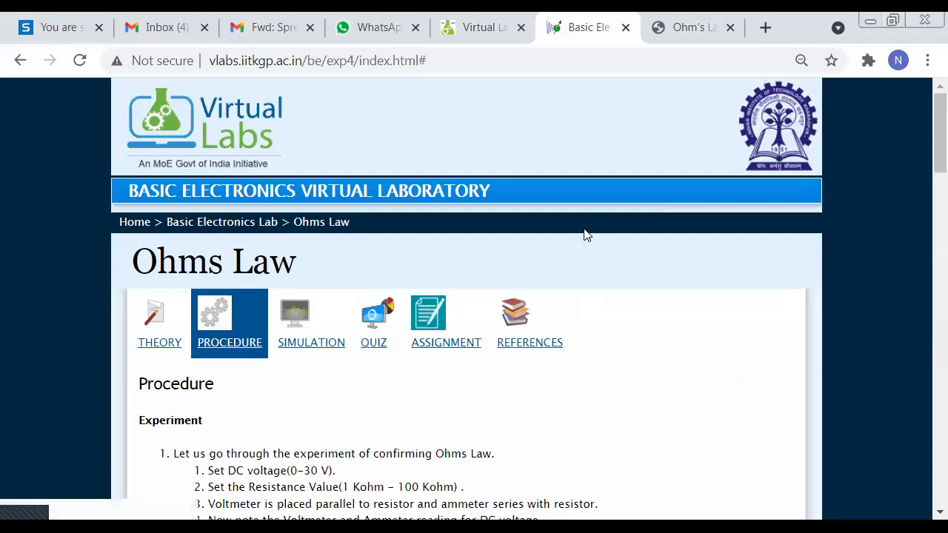
- Open the VI Characteristics of a Diode experiment from the Basic Electronics Lab's list of experiments and skim its theory
click(487, 27)
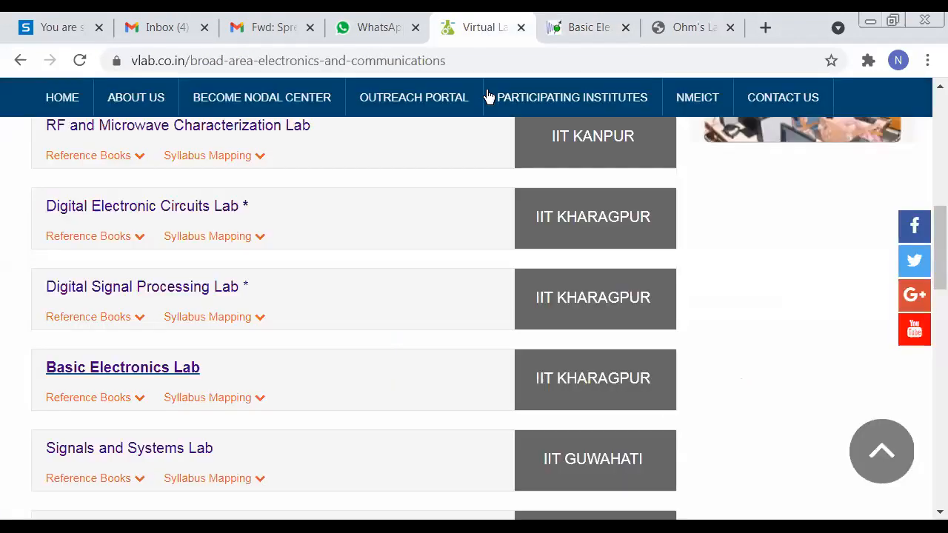
click(148, 370)
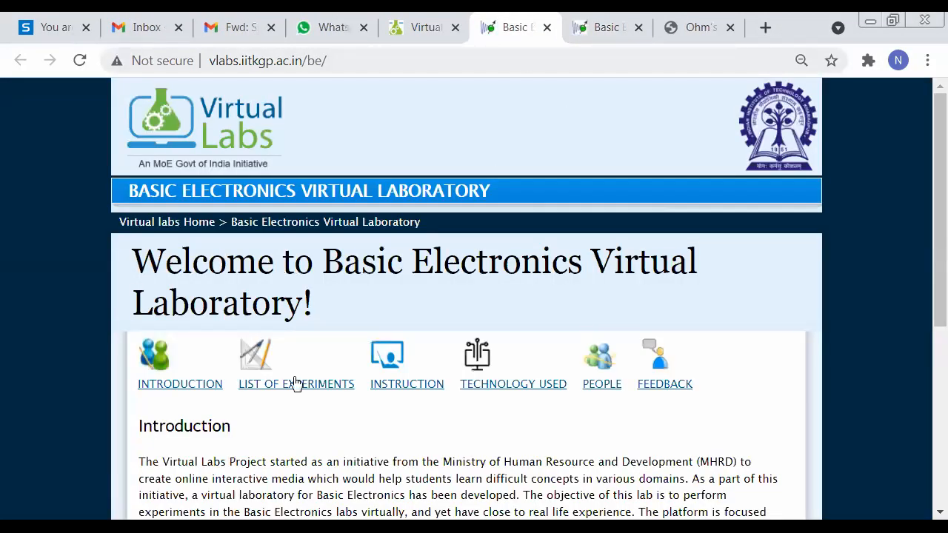
click(296, 383)
scroll(374, 463, down, 2)
scroll(244, 400, down, 1)
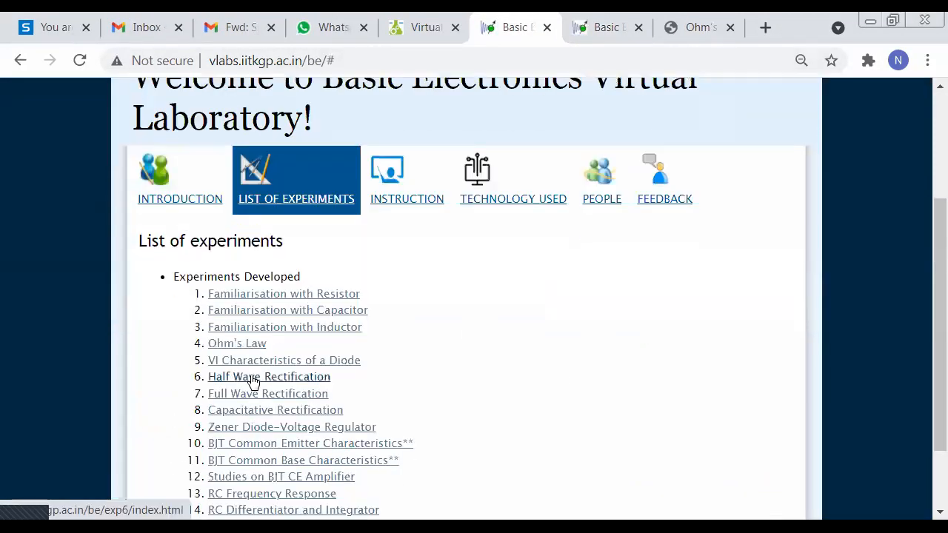
click(300, 361)
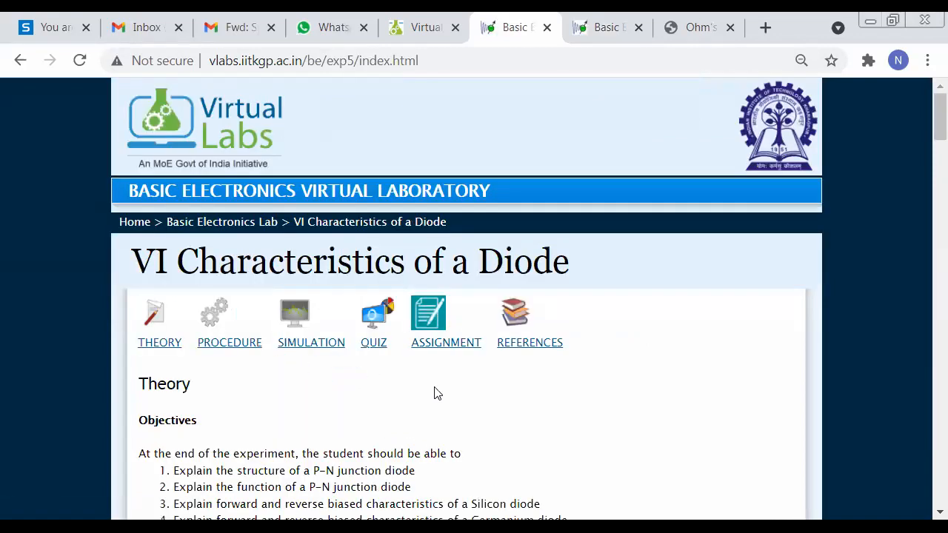
scroll(445, 415, down, 2)
scroll(556, 433, down, 6)
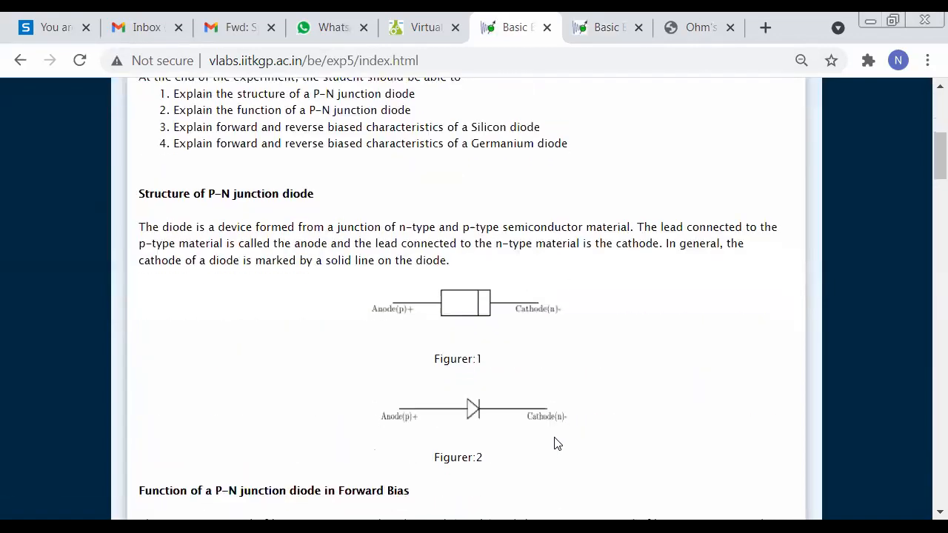
scroll(576, 438, up, 5)
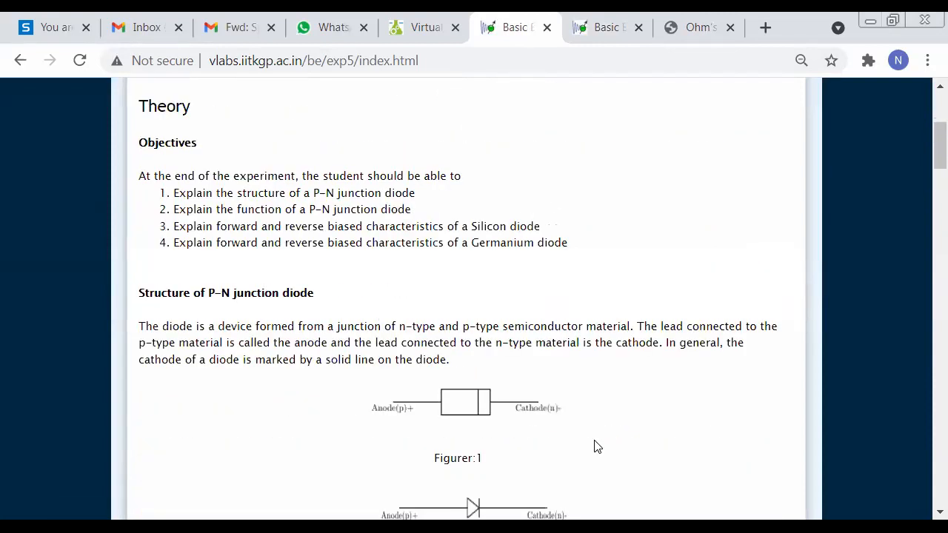
scroll(595, 446, up, 4)
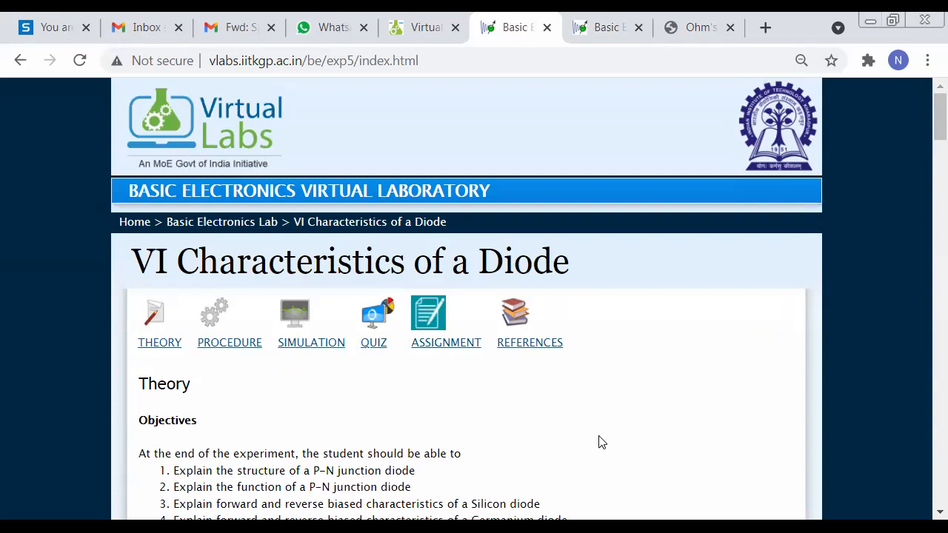
- Close the Ohms Law procedure and simulation pages and return to the diode experiment's theory objectives
click(616, 27)
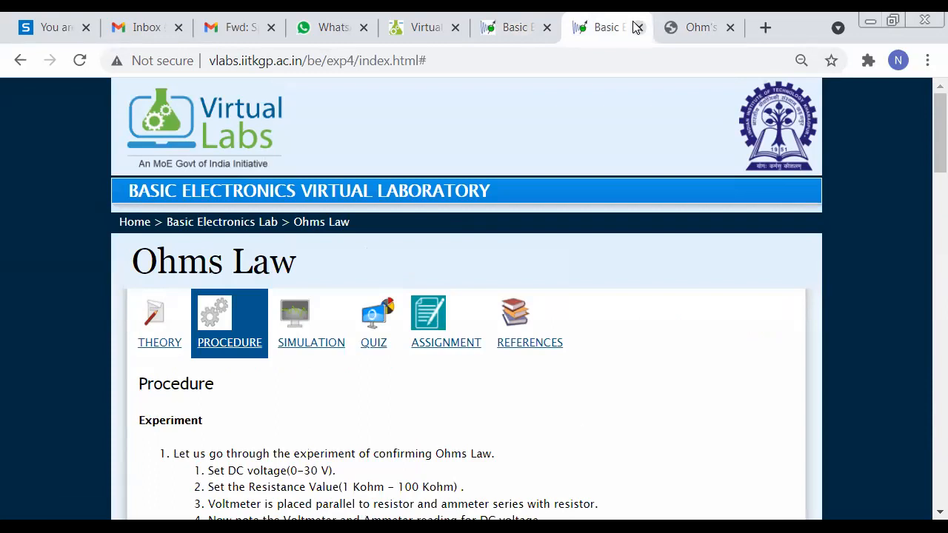
click(638, 28)
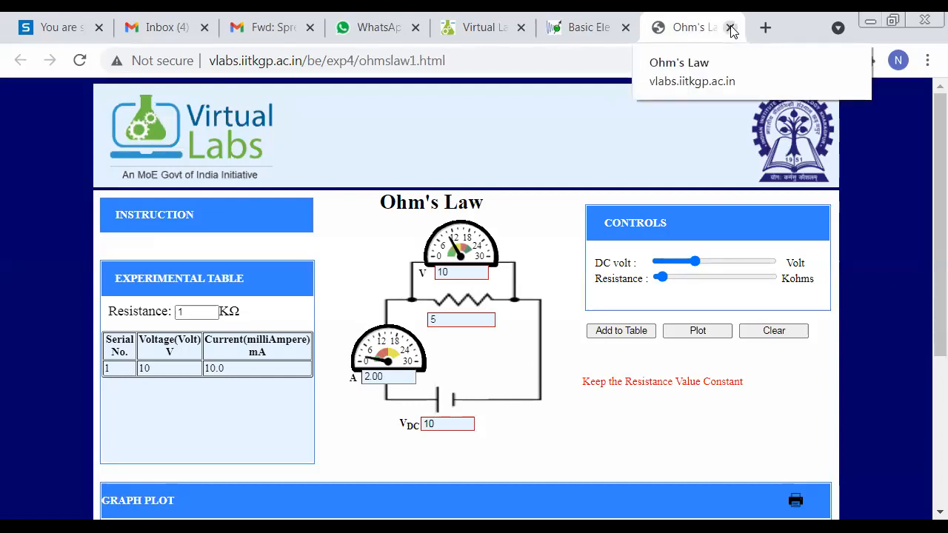
click(588, 28)
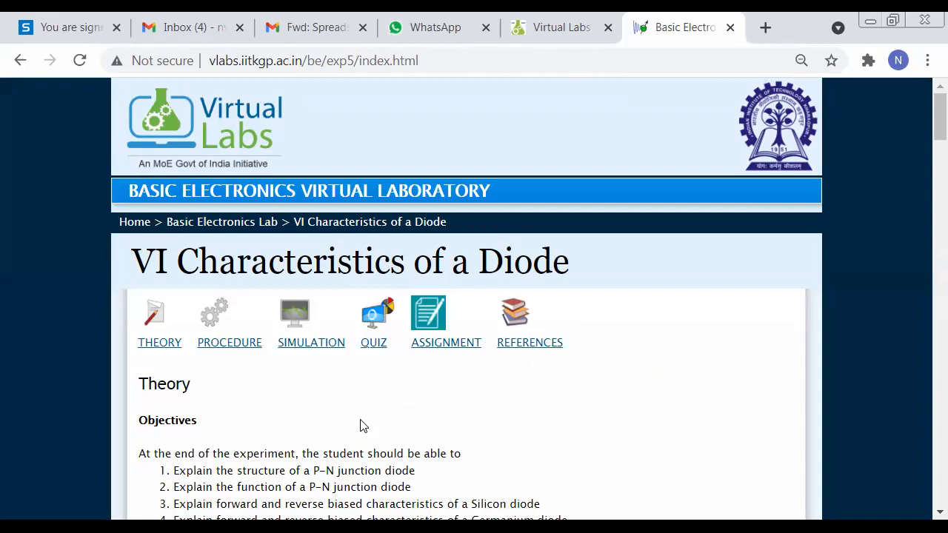
scroll(364, 423, down, 1)
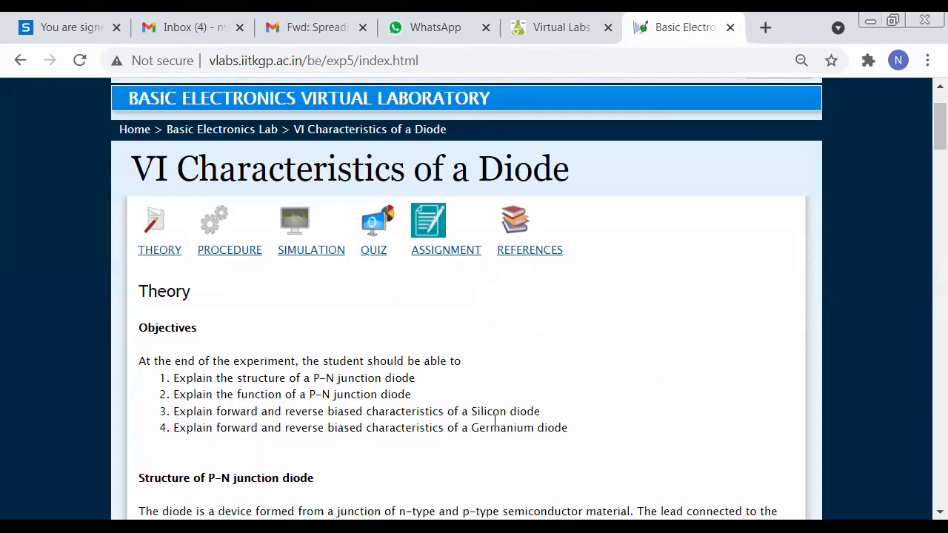
scroll(446, 437, down, 1)
scroll(446, 436, up, 1)
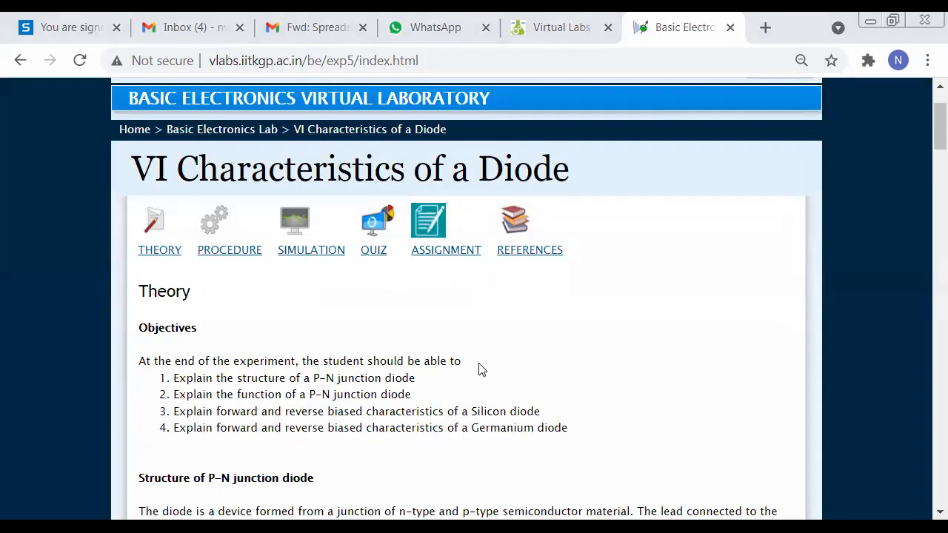